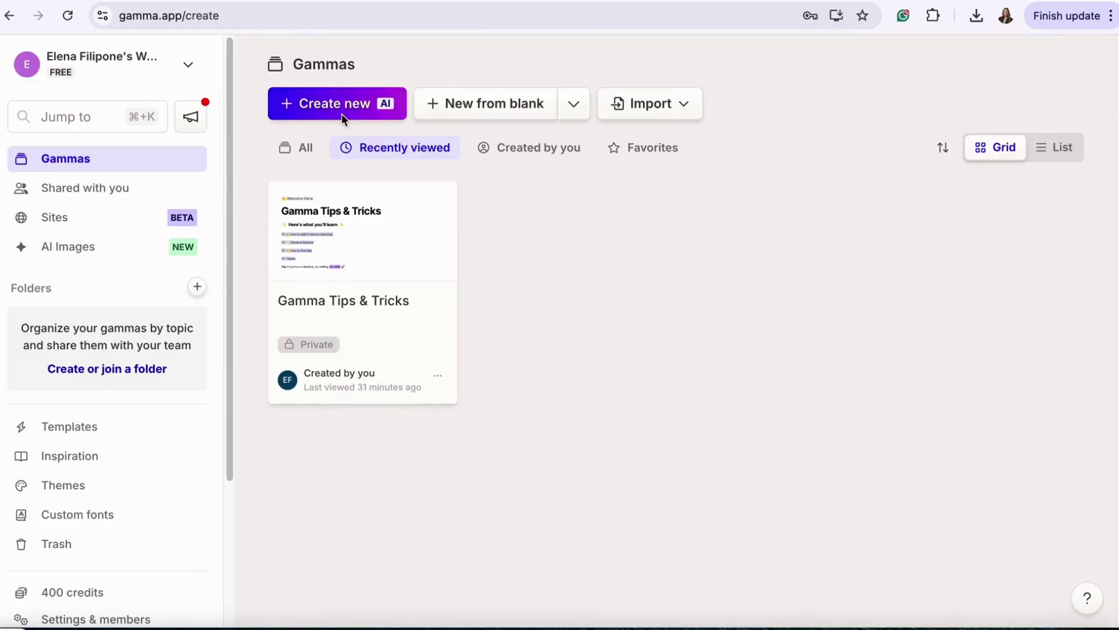
Step: Start a new AI-generated gamma from the Gammas dashboard
left_click(343, 117)
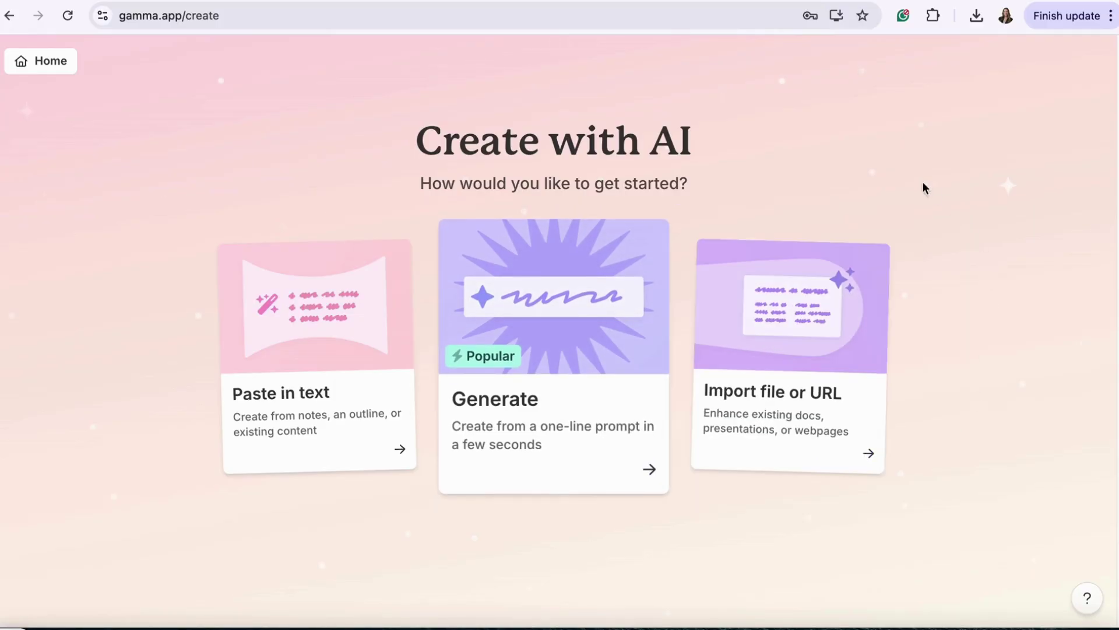
Step: Choose Generate, try the Webpage and Document outputs, and settle on Presentation
left_click(604, 466)
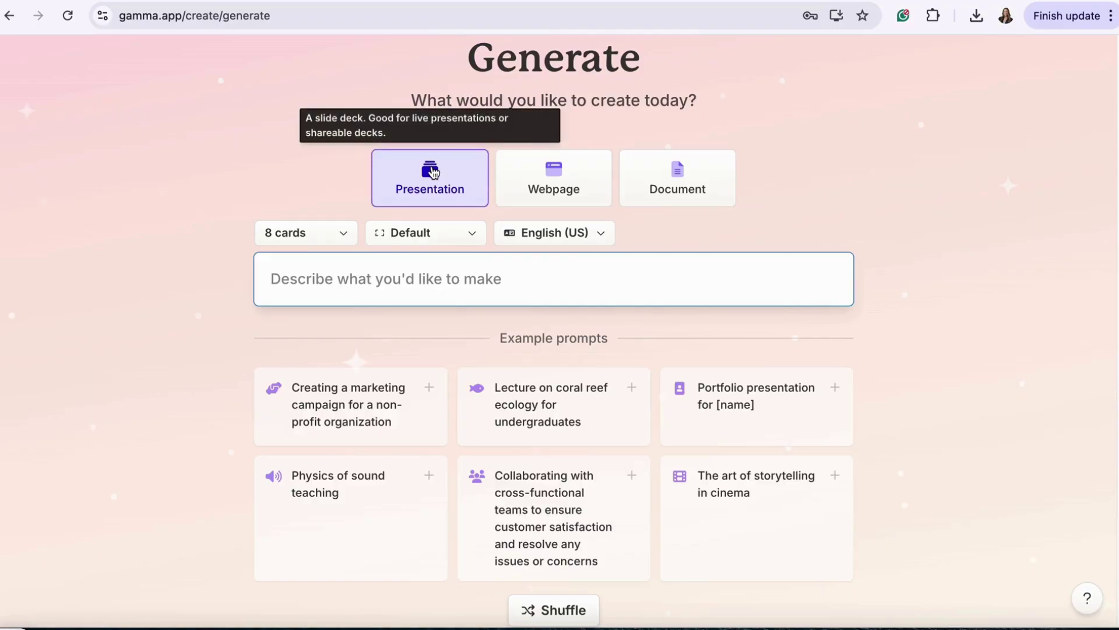
left_click(541, 178)
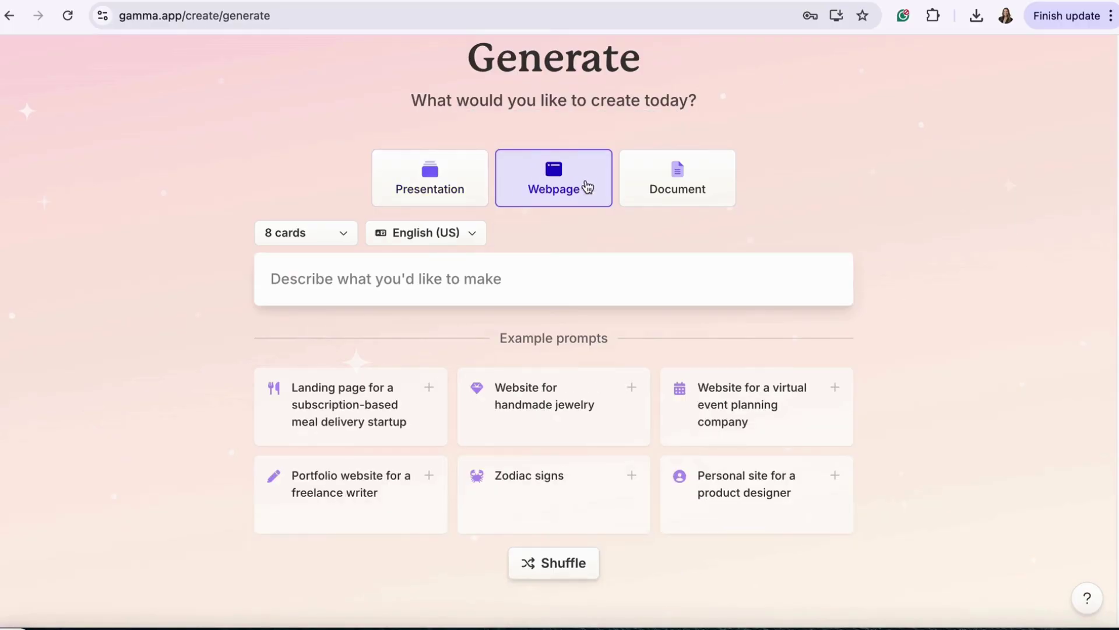
left_click(671, 185)
left_click(434, 179)
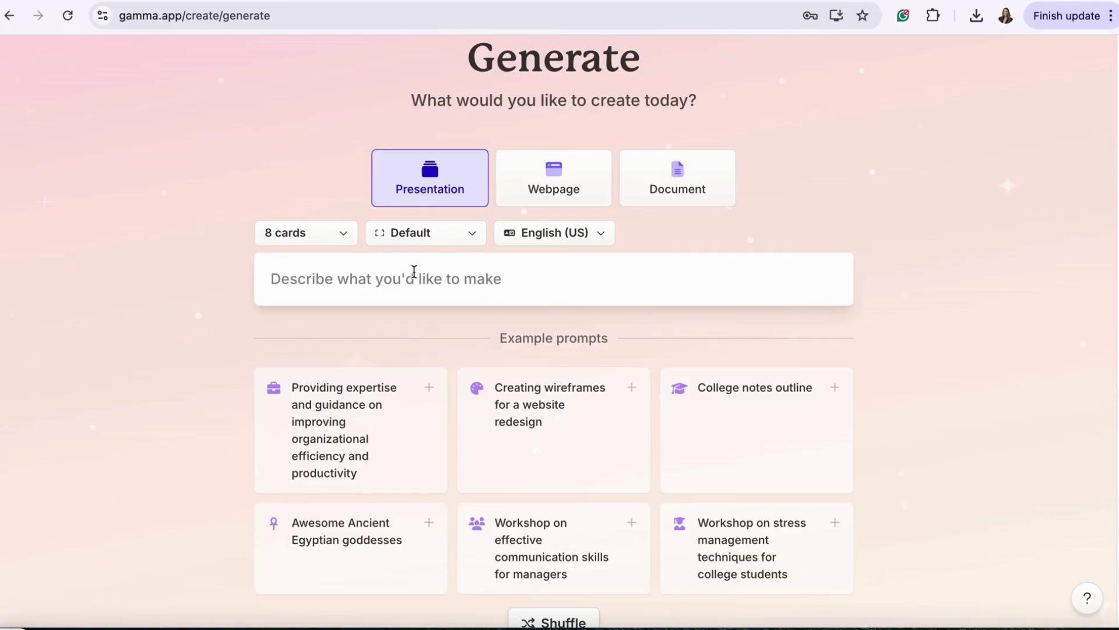
Step: Check the card count, page style and language lists, keeping 8 cards, Default and English (US)
left_click(343, 240)
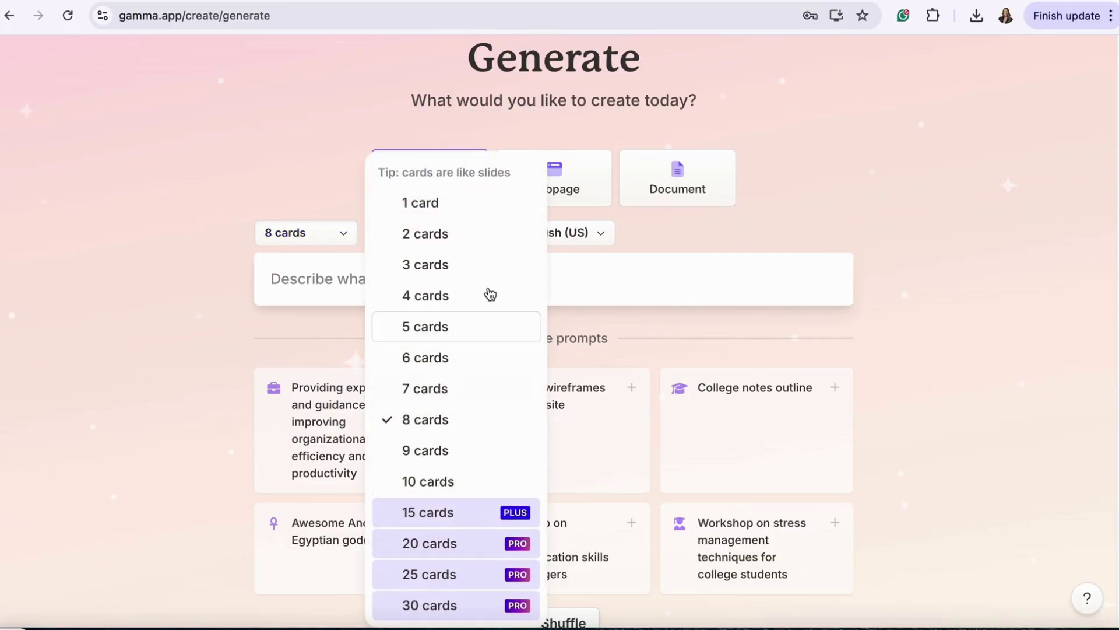
left_click(565, 262)
left_click(430, 239)
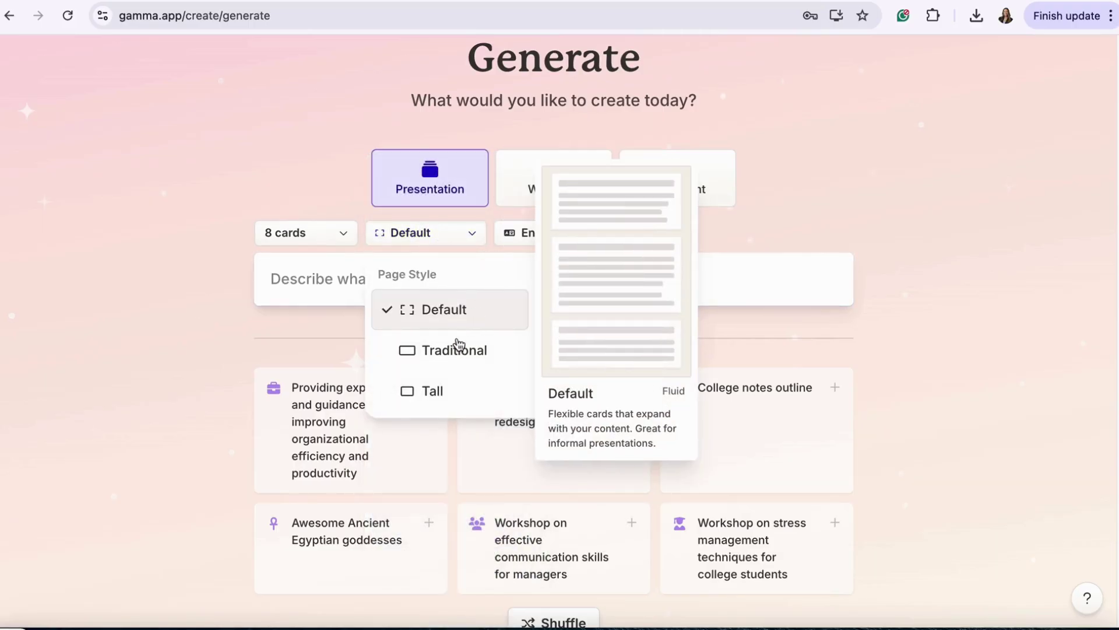
left_click(536, 233)
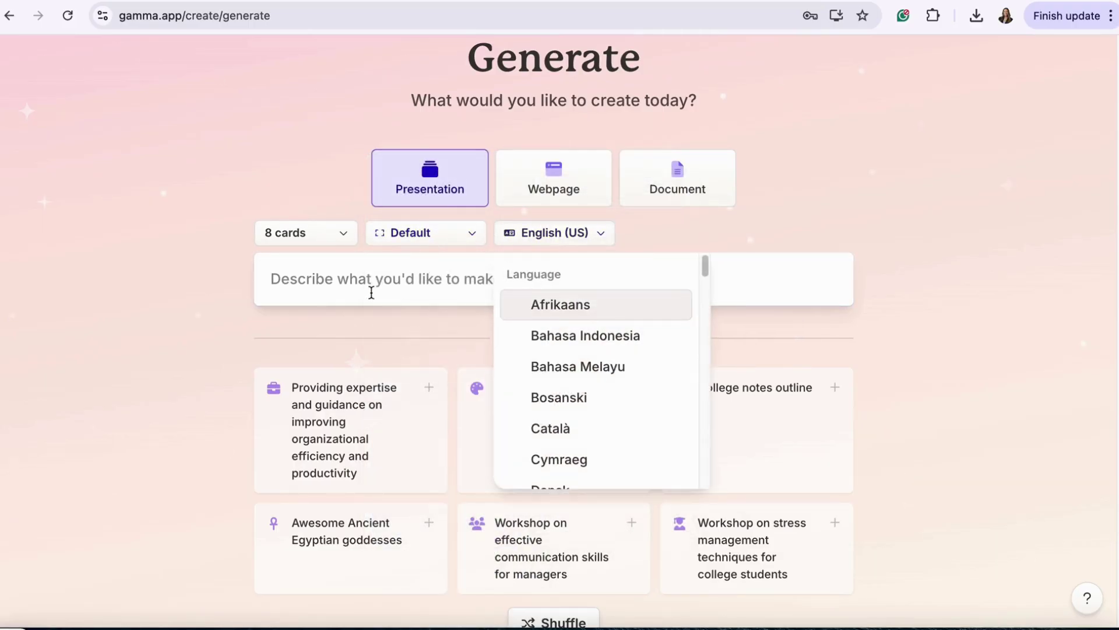
left_click(179, 438)
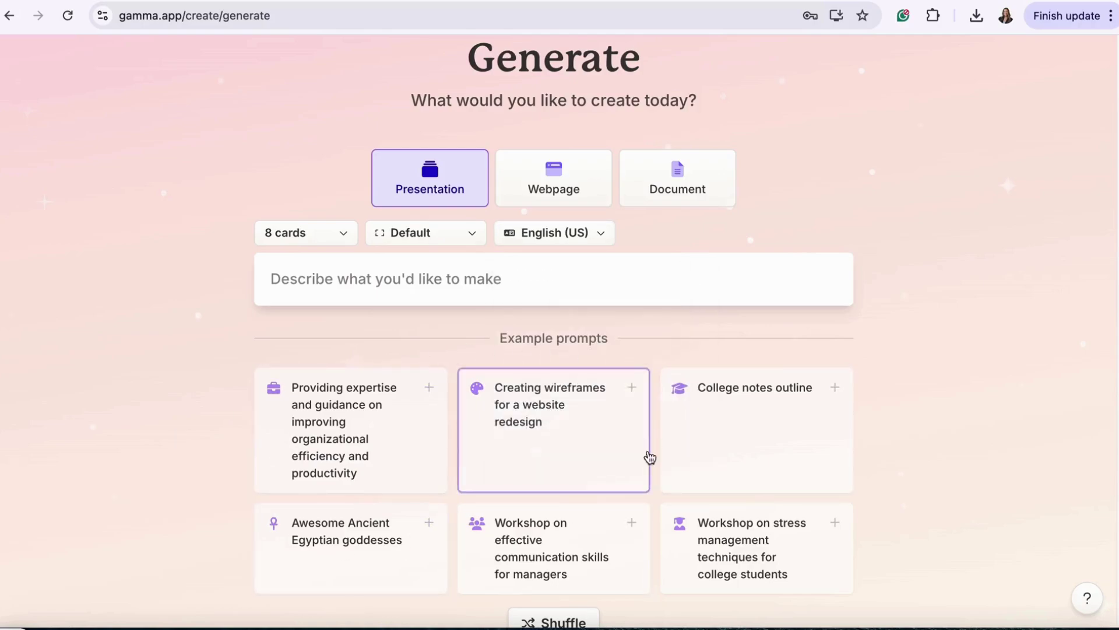
Step: Generate a nine-card outline from the 'Social media marketing strategies' example prompt and review it
scroll(594, 438, "down", 1)
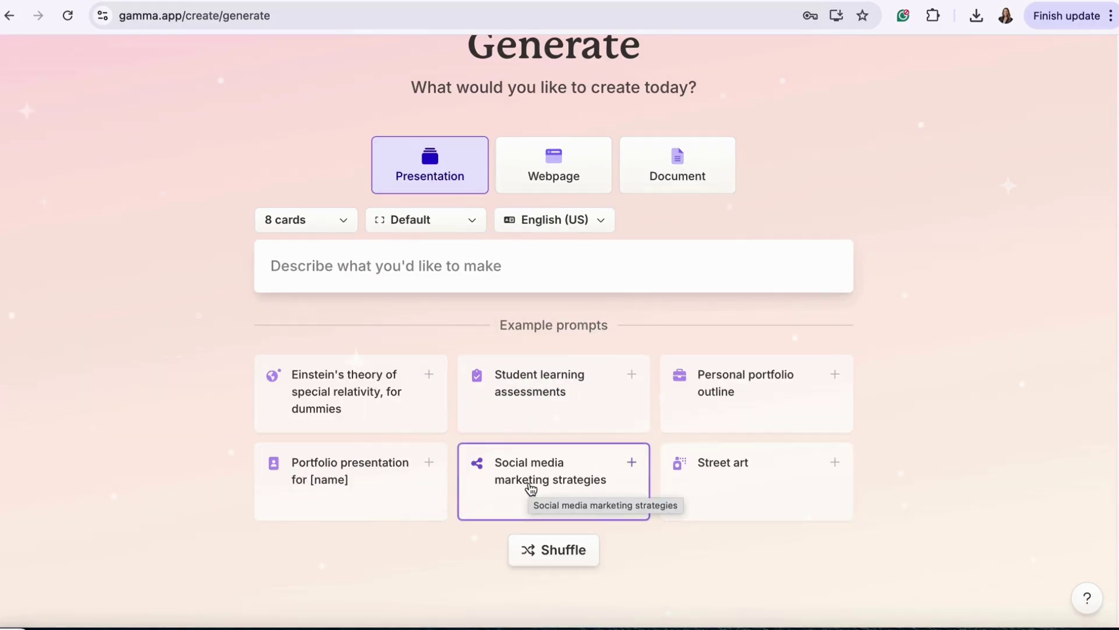
left_click(531, 488)
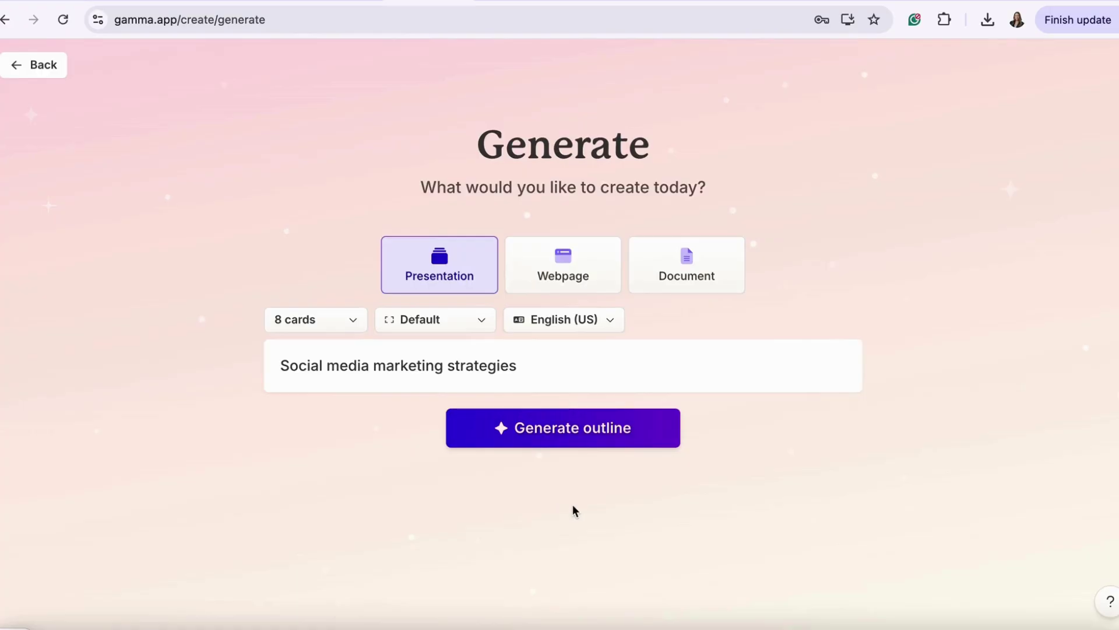
left_click(618, 429)
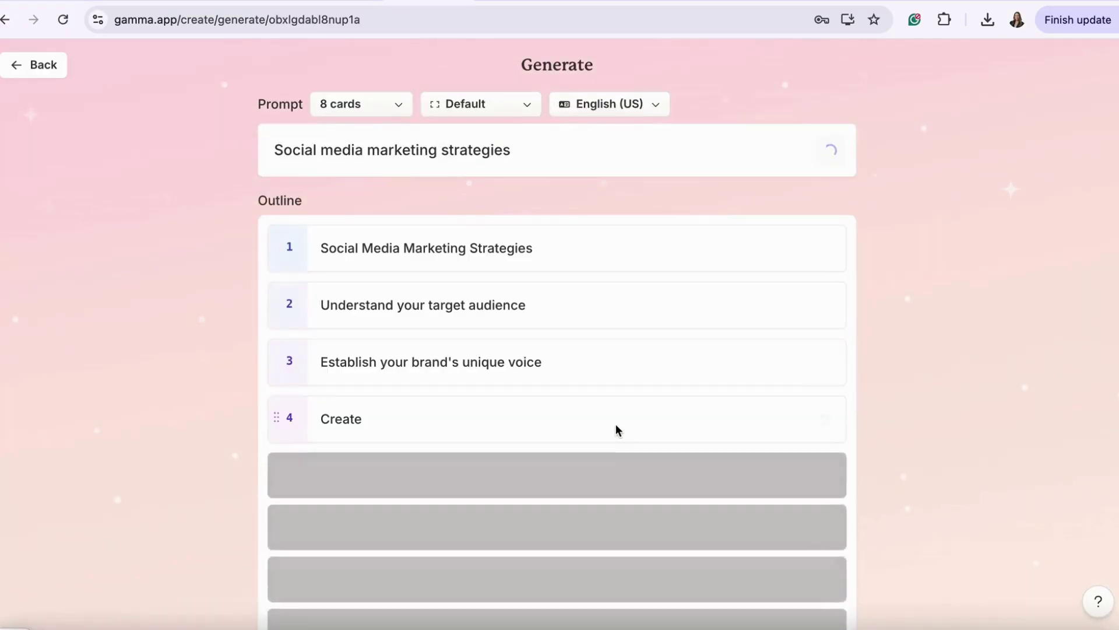
scroll(618, 429, "down", 2)
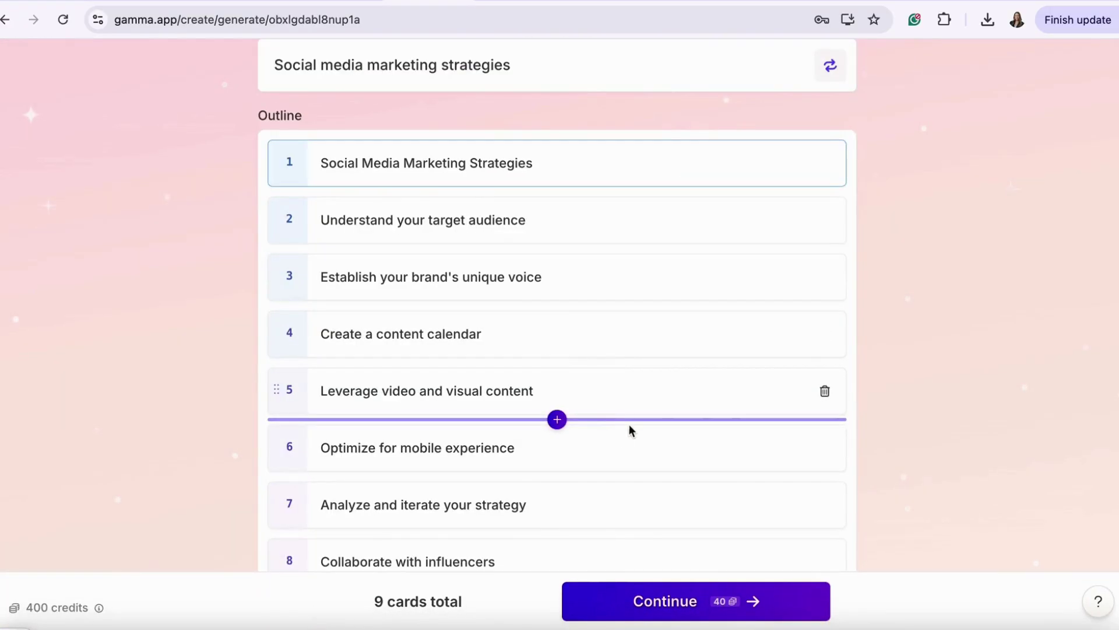
scroll(744, 392, "down", 9)
scroll(744, 390, "up", 10)
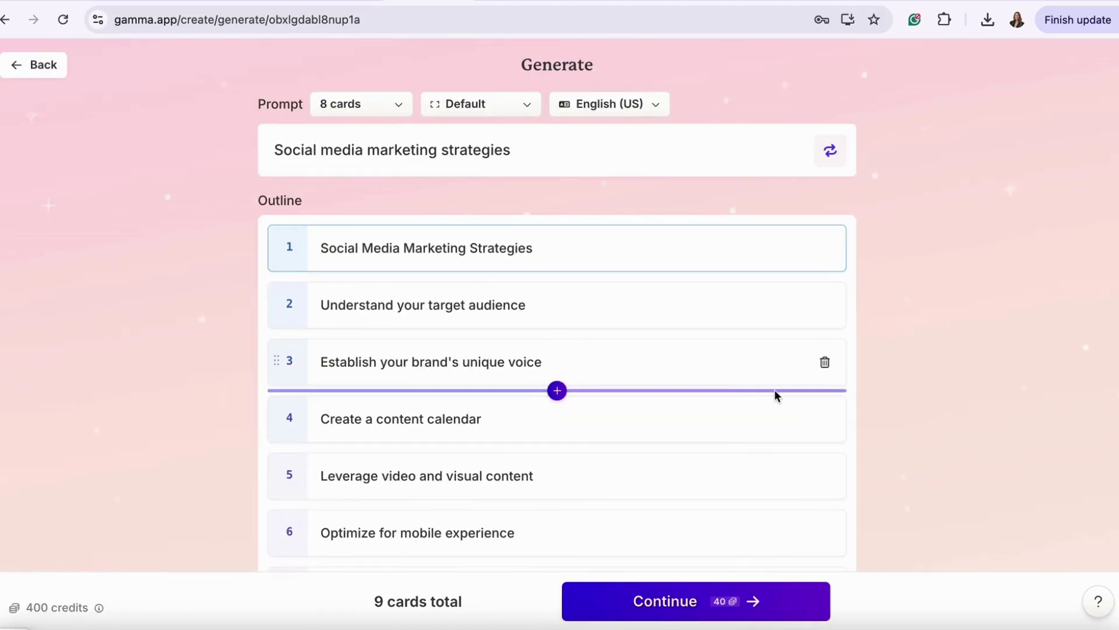
scroll(585, 323, "down", 6)
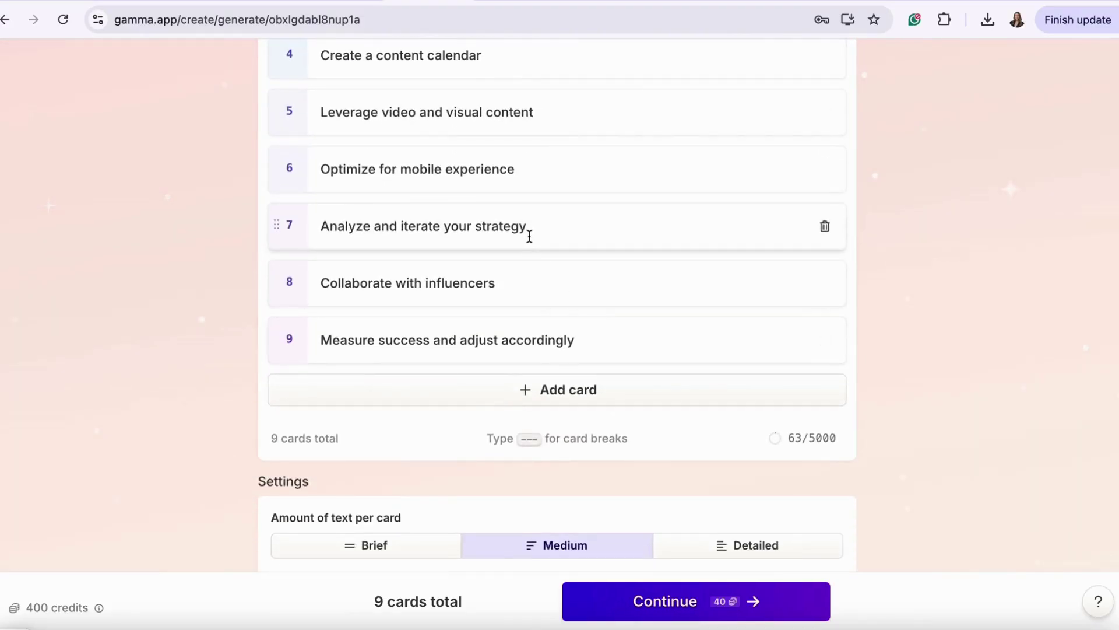
scroll(530, 240, "up", 6)
scroll(593, 302, "down", 9)
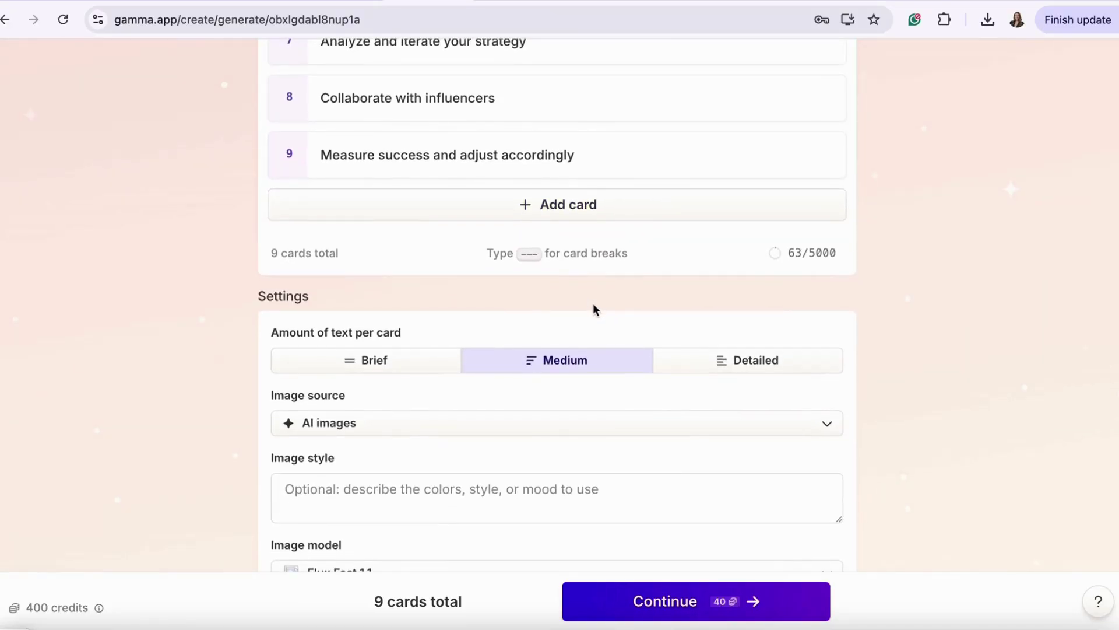
Step: Set the amount of text per card to Brief after trying Detailed and Medium
scroll(592, 307, "down", 3)
key("Left")
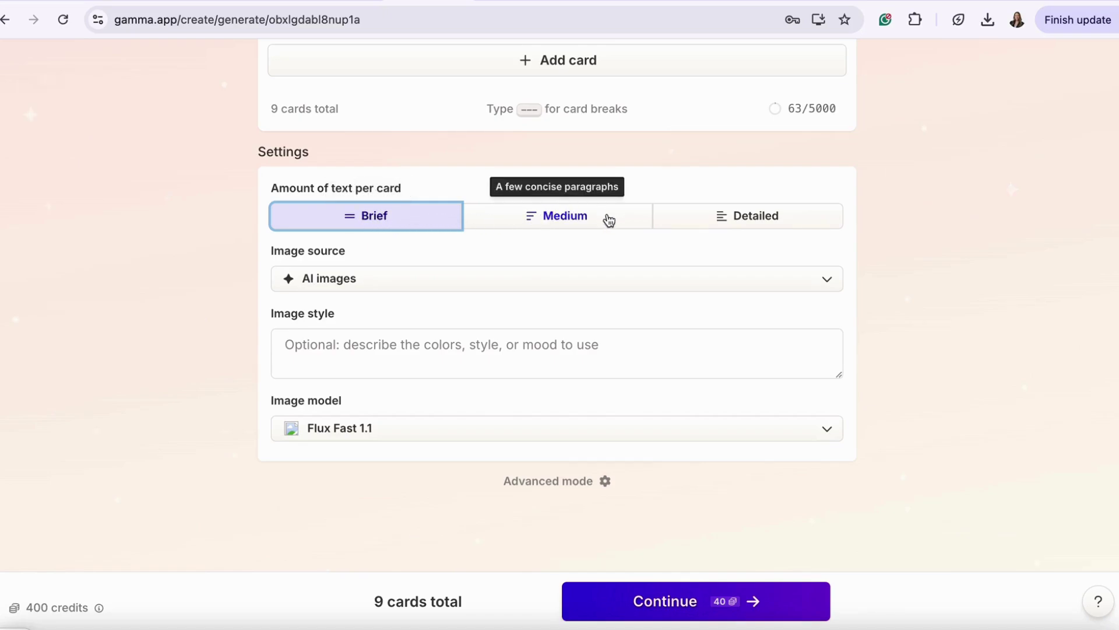
left_click(751, 218)
left_click(574, 220)
left_click(442, 224)
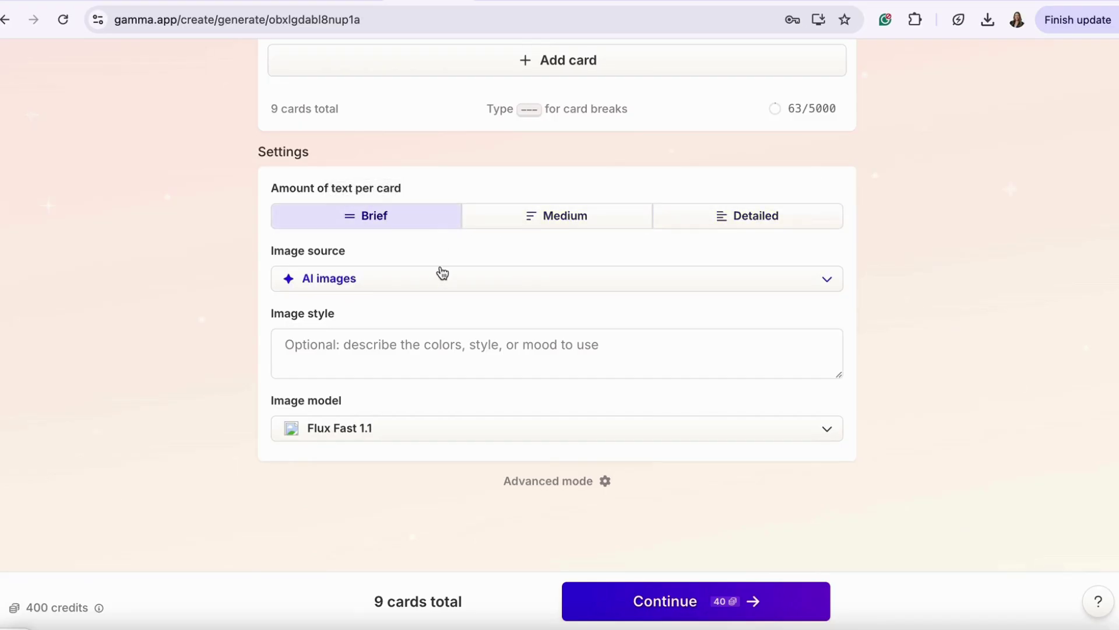
Step: Keep AI images as the image source and Flux Fast 1.1 as the image model
left_click(442, 272)
scroll(370, 362, "down", 1)
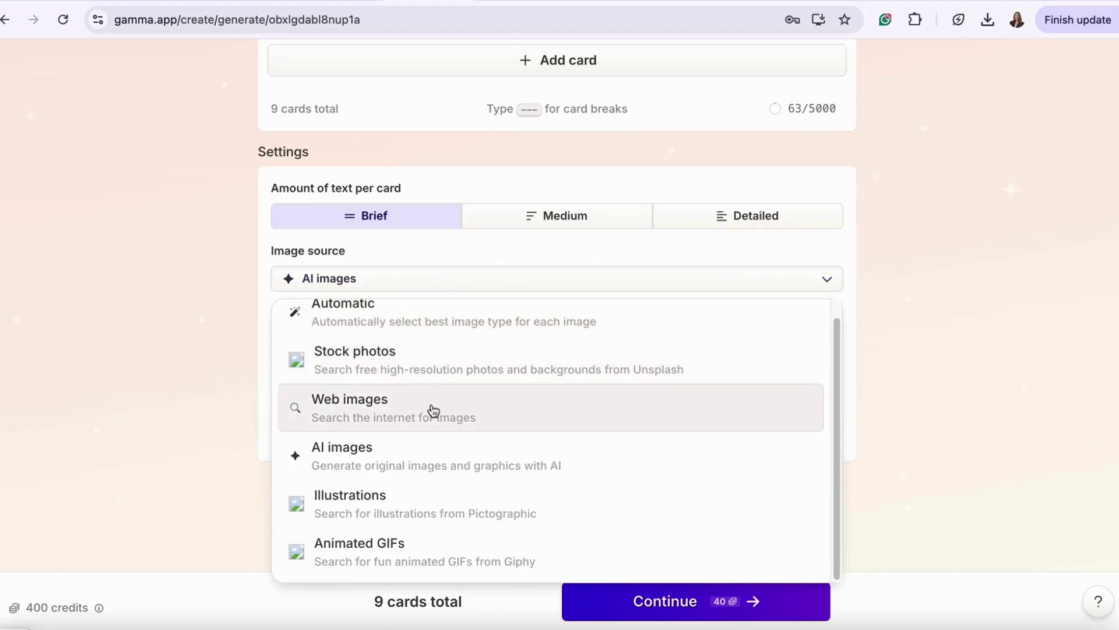
scroll(431, 408, "down", 1)
left_click(852, 281)
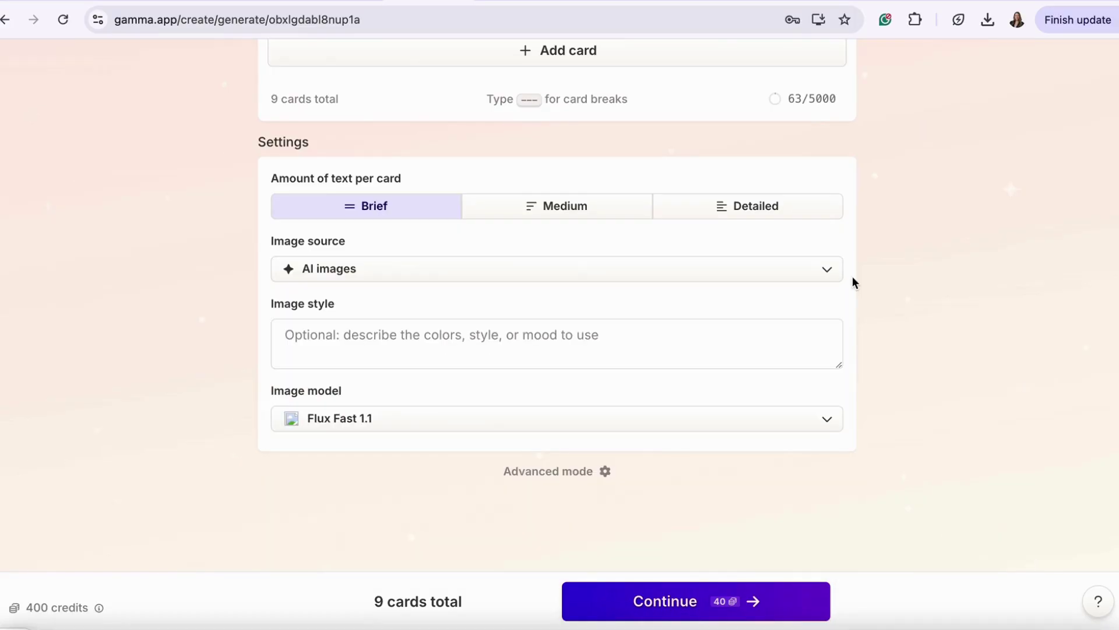
left_click(420, 424)
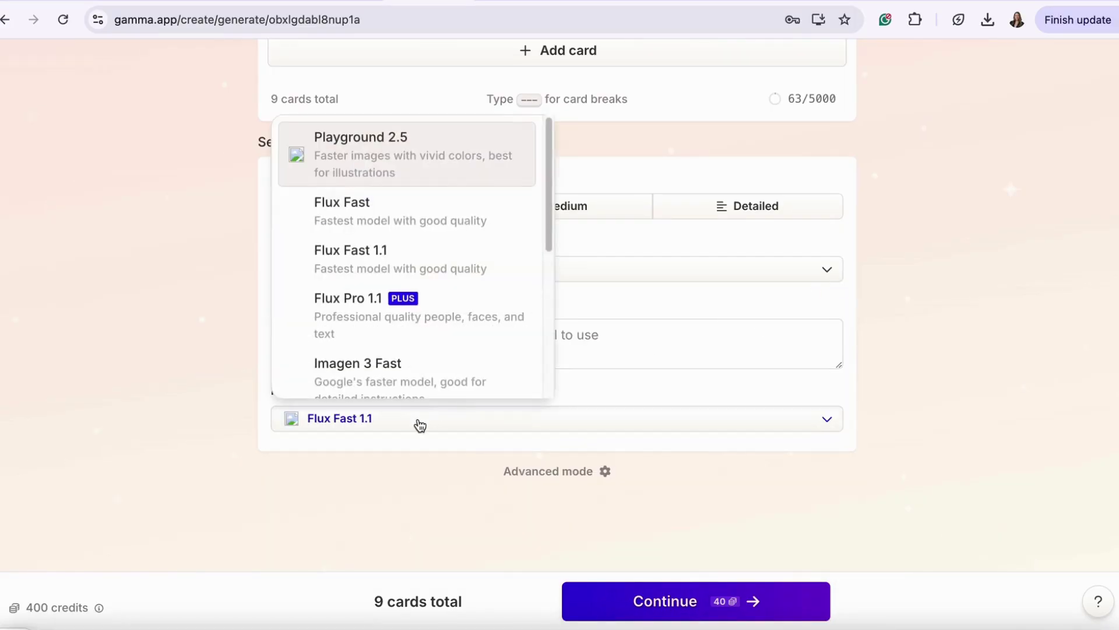
left_click(419, 424)
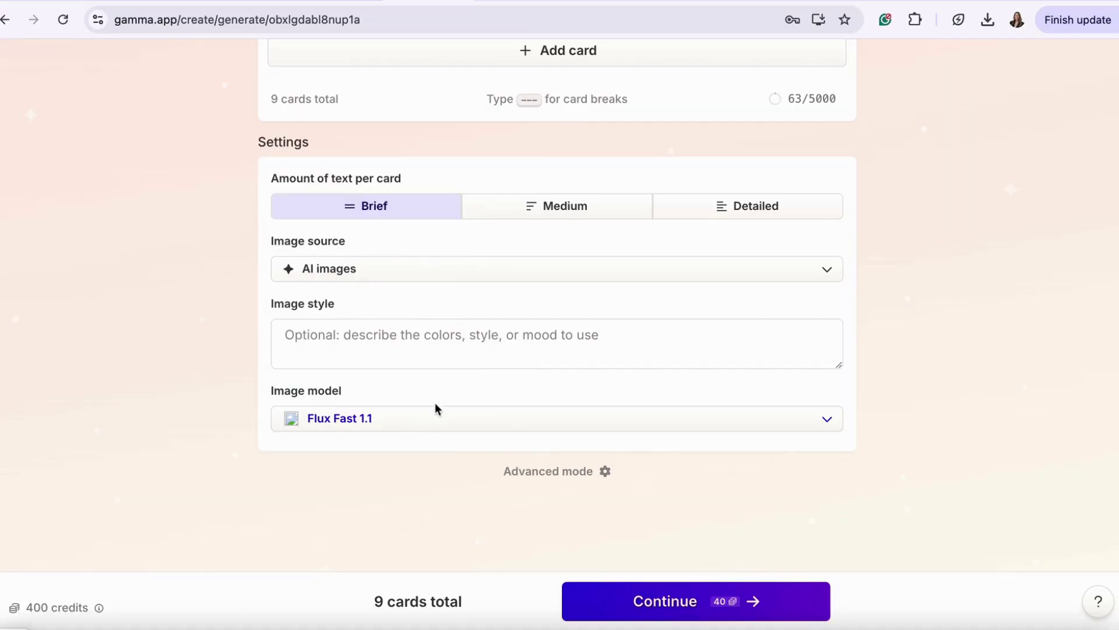
Step: Recheck the Flux Fast 1.1 image model and the image style field before generating
left_click(439, 427)
scroll(453, 300, "up", 7)
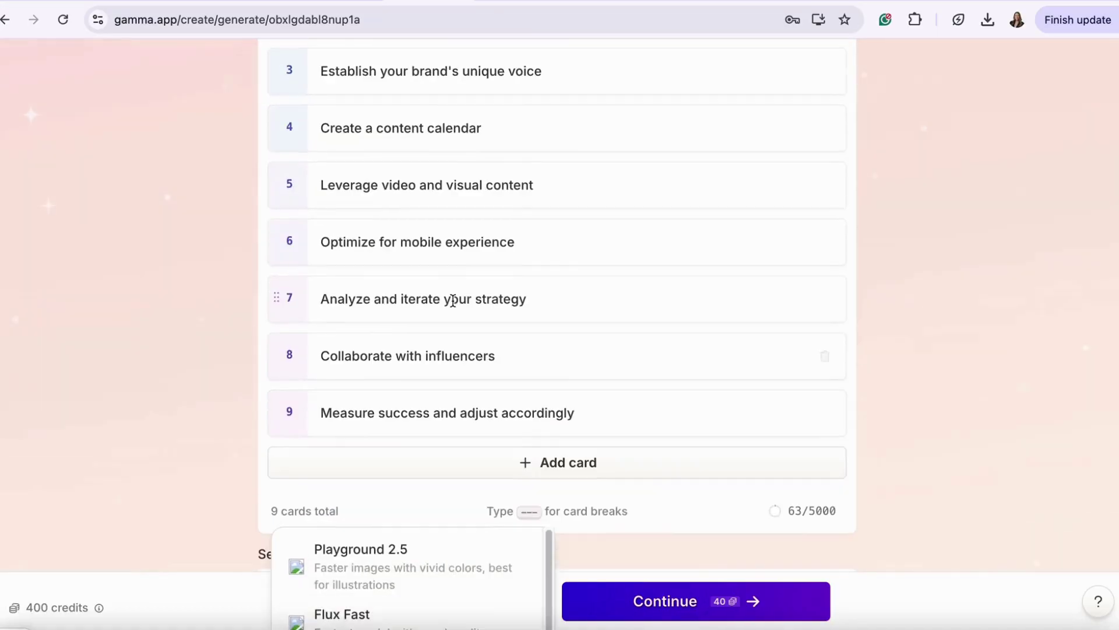
scroll(460, 309, "down", 7)
left_click(609, 363)
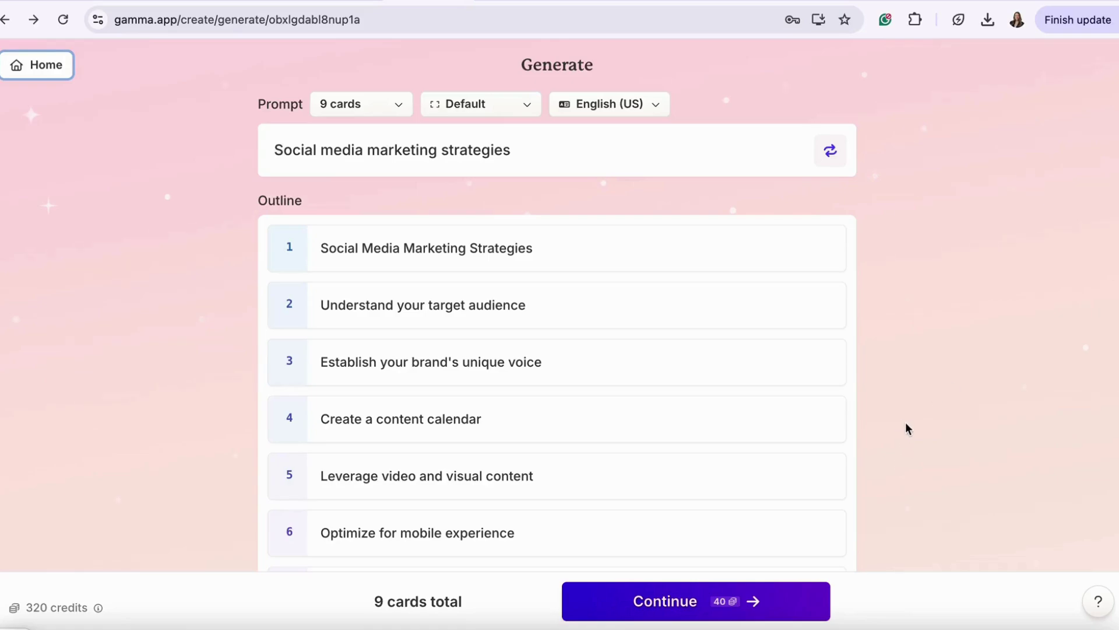
scroll(699, 357, "down", 2)
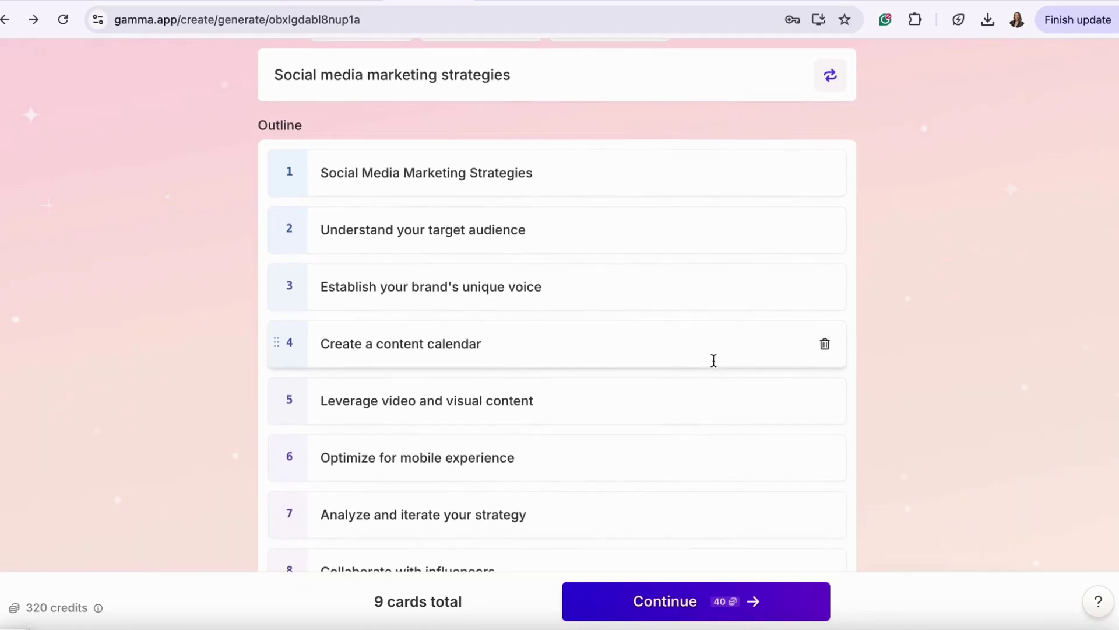
scroll(713, 360, "down", 10)
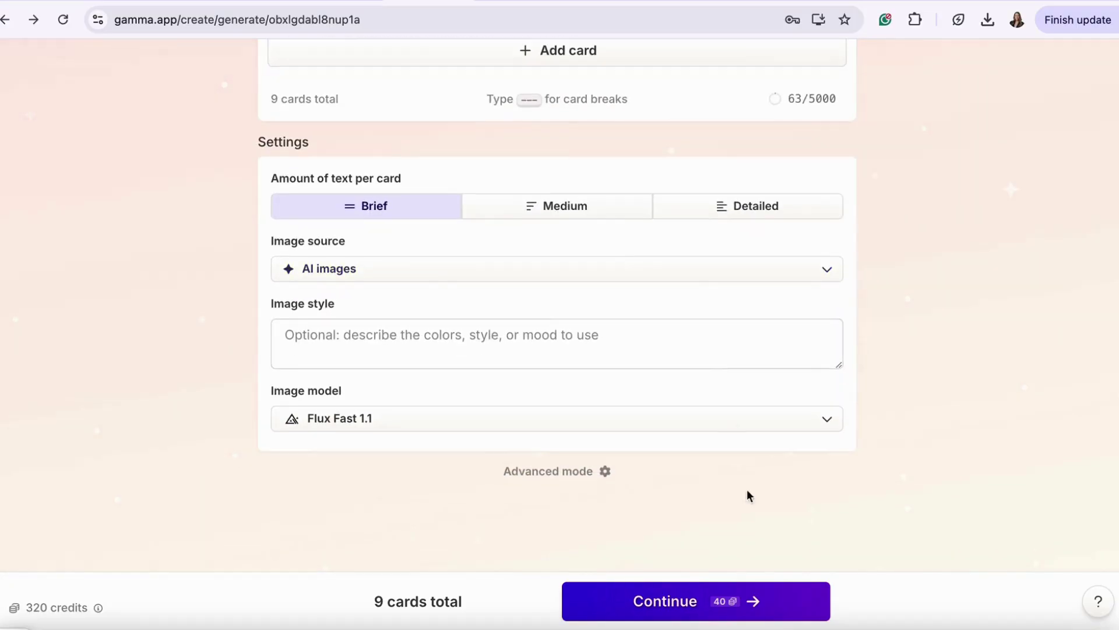
Step: Continue to theme selection and preview the Vortex, Stardust and Chisel themes
left_click(707, 596)
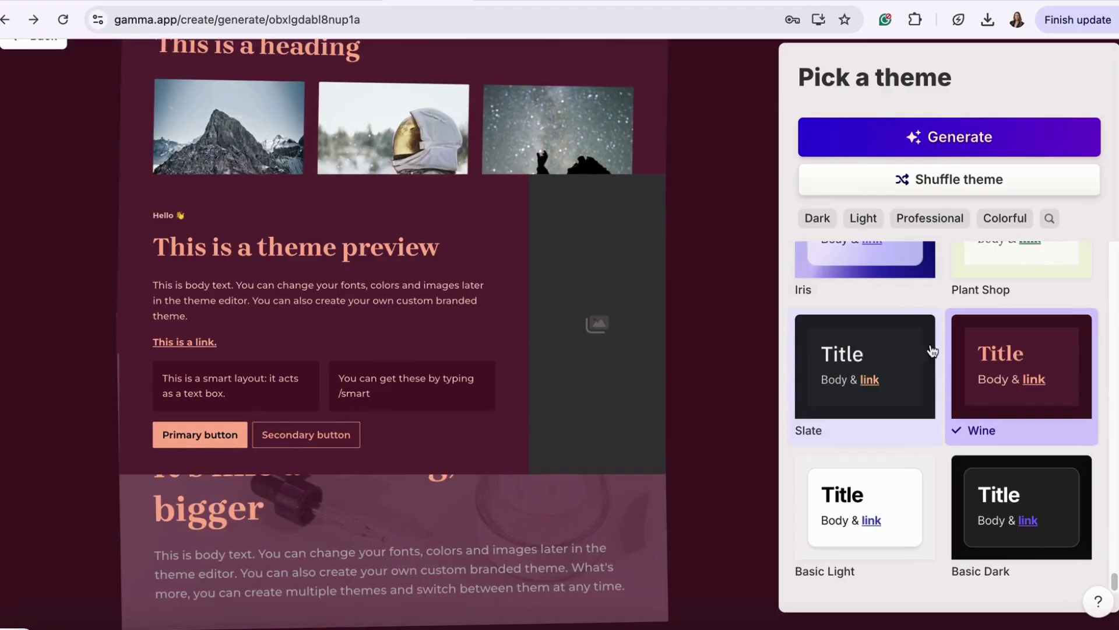
scroll(939, 346, "down", 15)
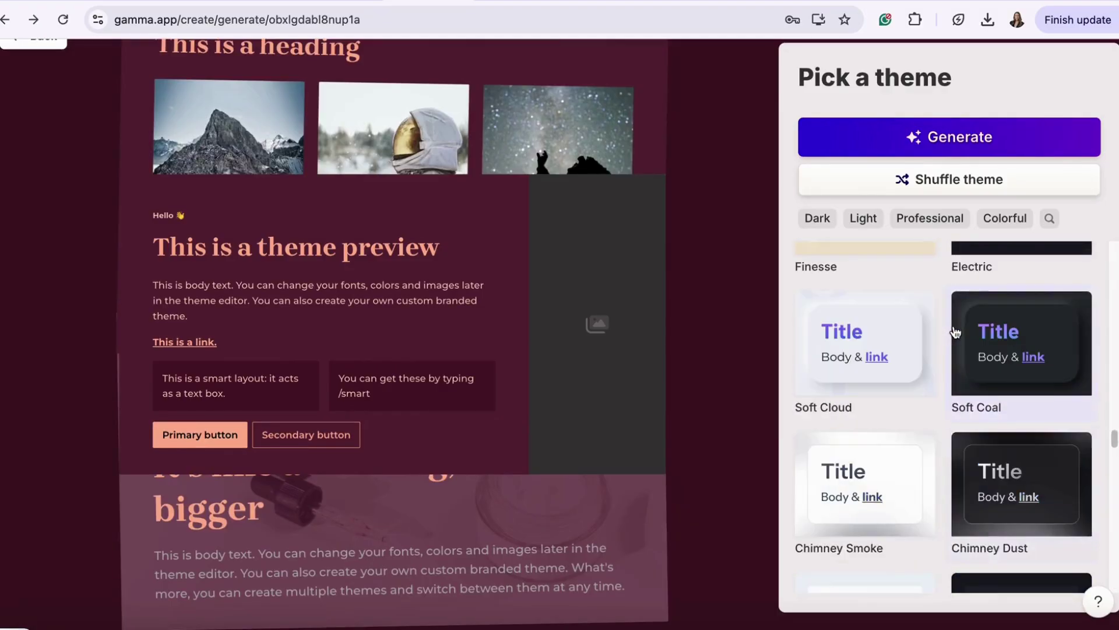
scroll(963, 339, "up", 5)
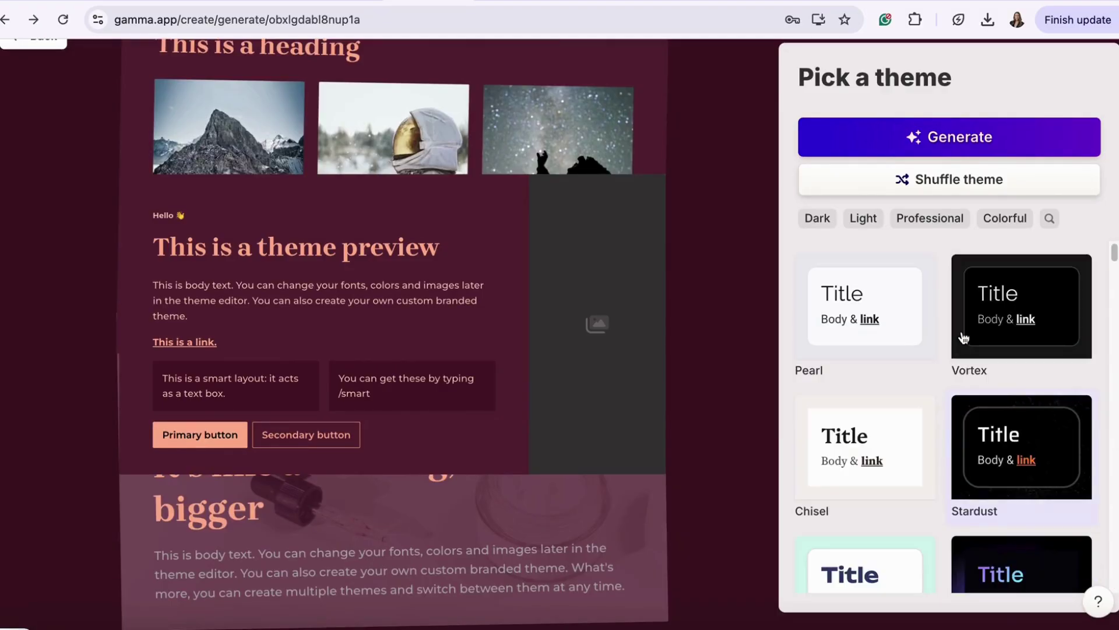
left_click(1016, 334)
left_click(1031, 475)
left_click(871, 469)
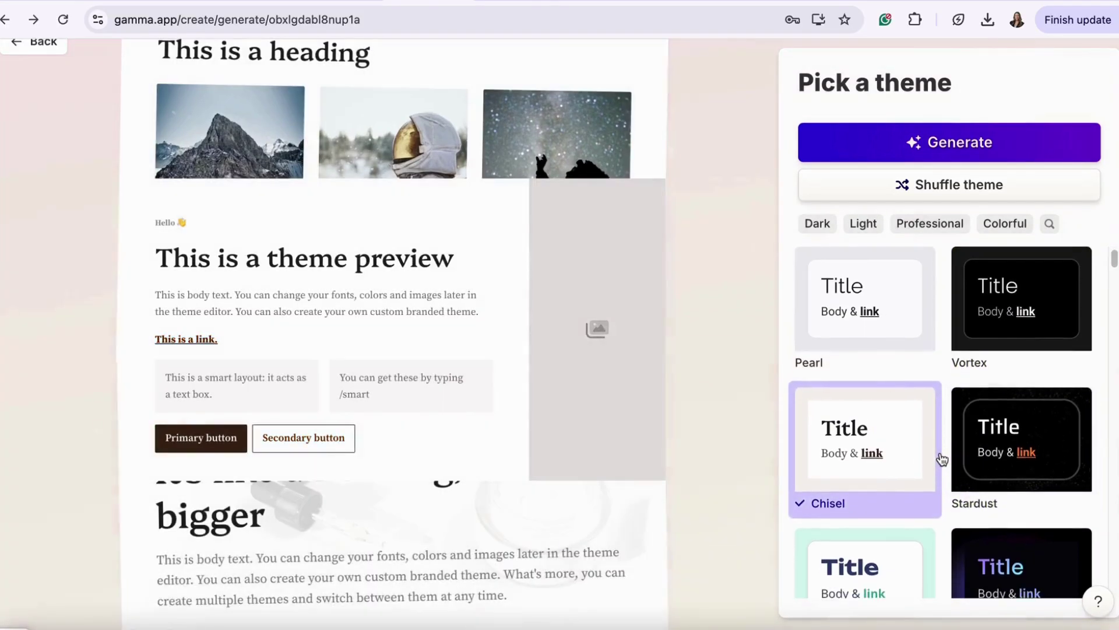
Step: Preview Seafoam, then apply the dark Night Sky theme
scroll(940, 460, "down", 2)
left_click(906, 451)
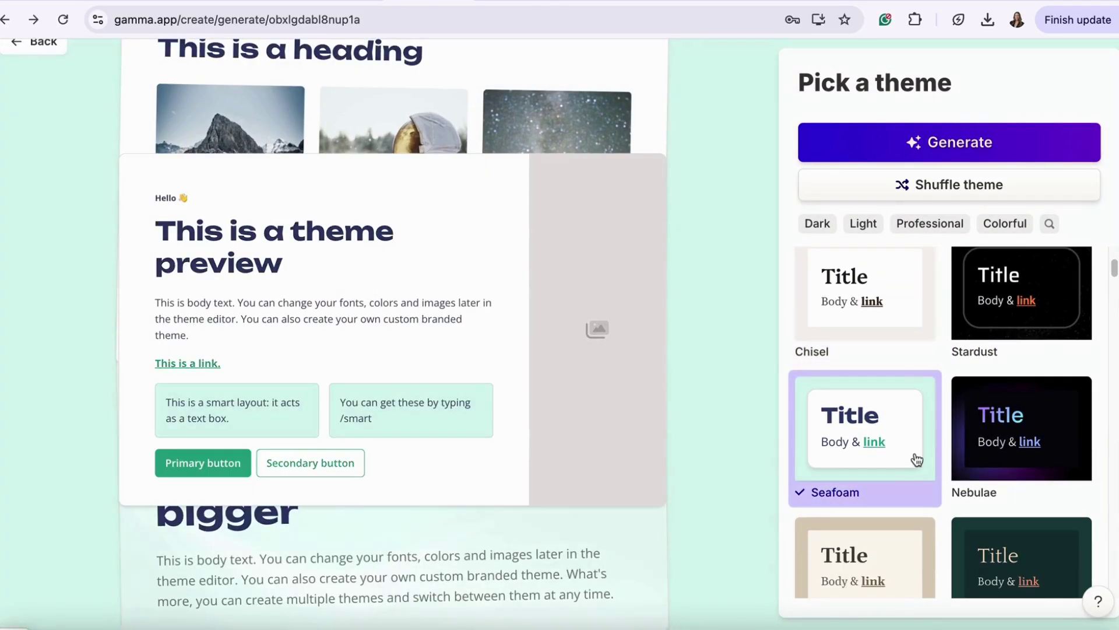
scroll(890, 443, "down", 3)
scroll(893, 437, "up", 2)
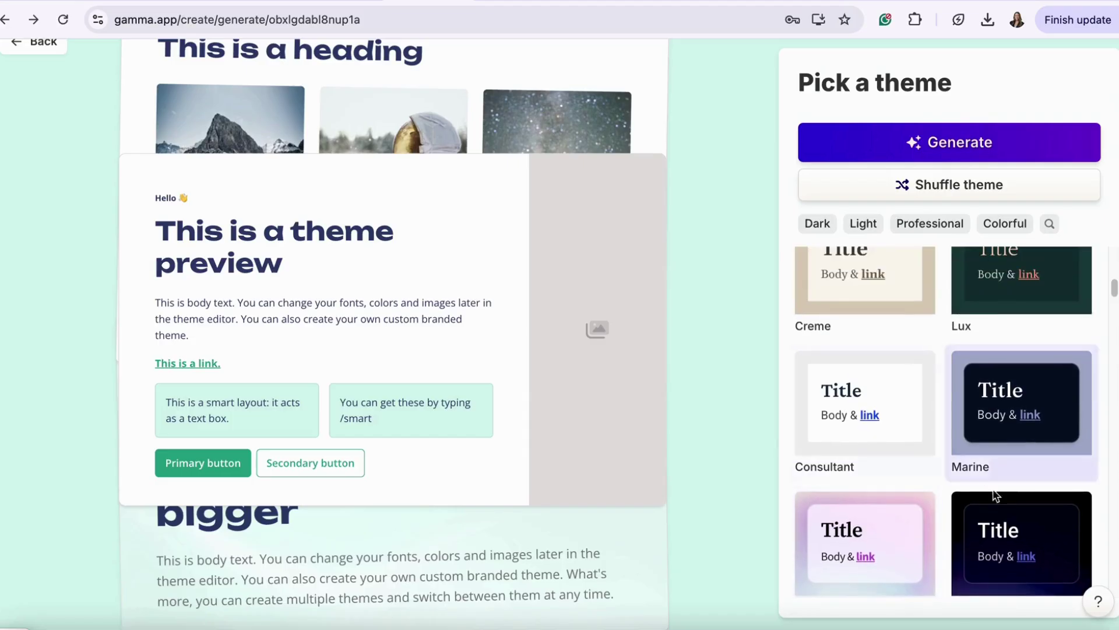
left_click(996, 509)
scroll(993, 463, "down", 3)
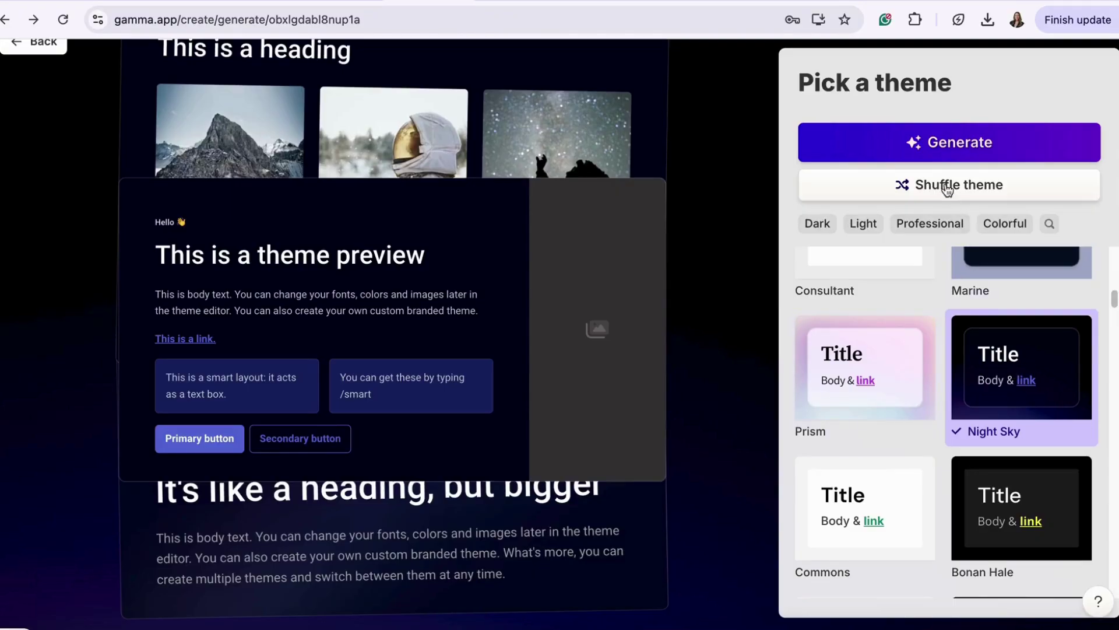
Step: Generate the nine-card deck, review the cards, and switch its theme to coral Flamingo
left_click(948, 151)
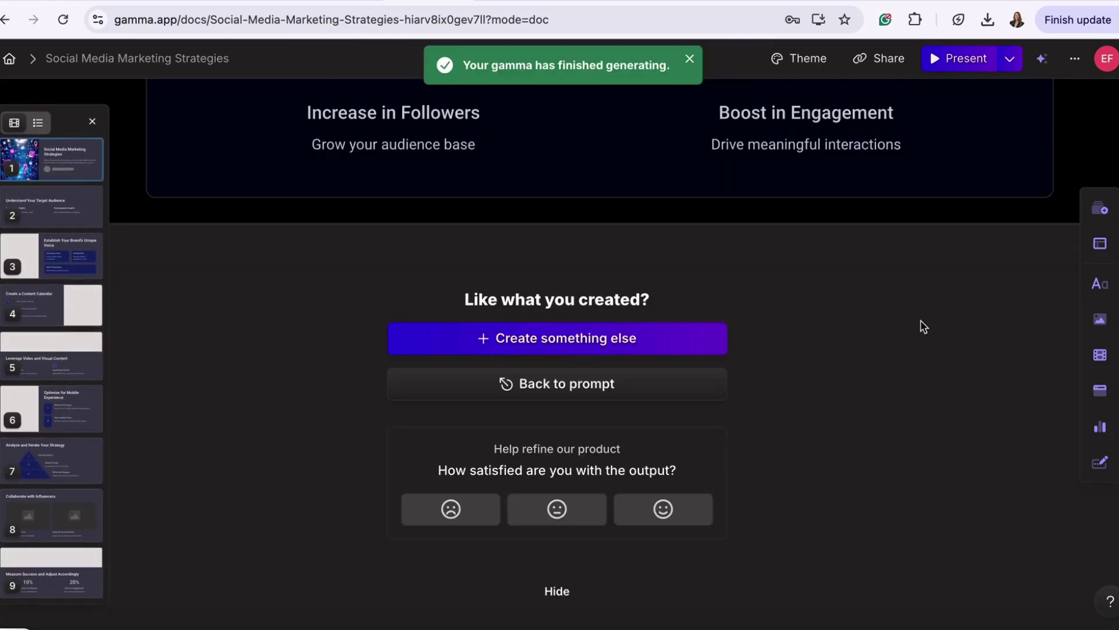
scroll(926, 316, "up", 20)
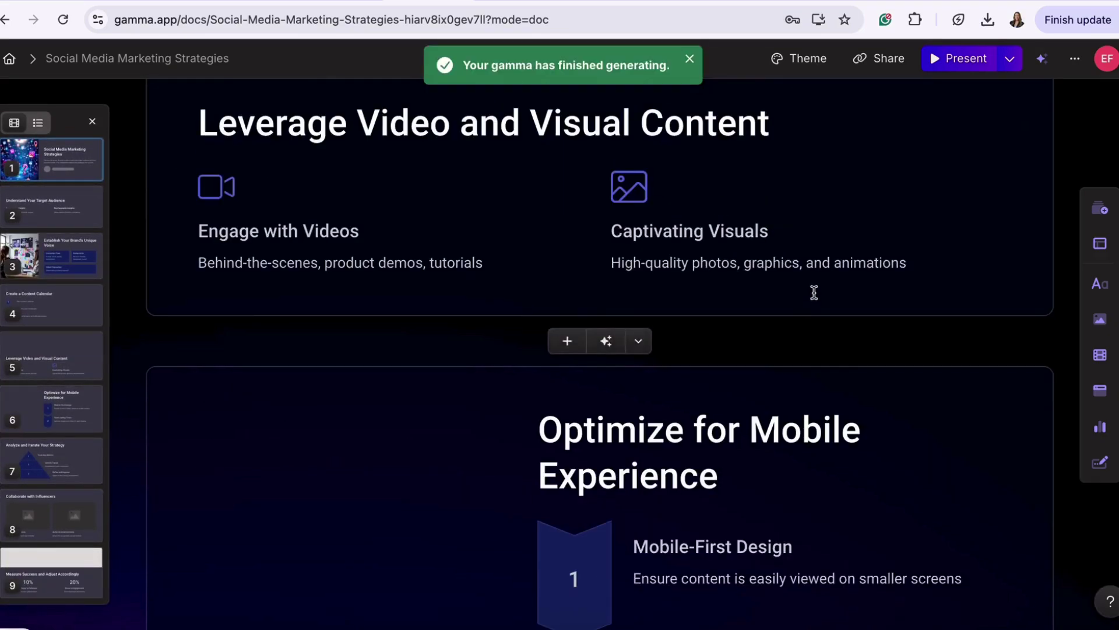
scroll(816, 289, "up", 10)
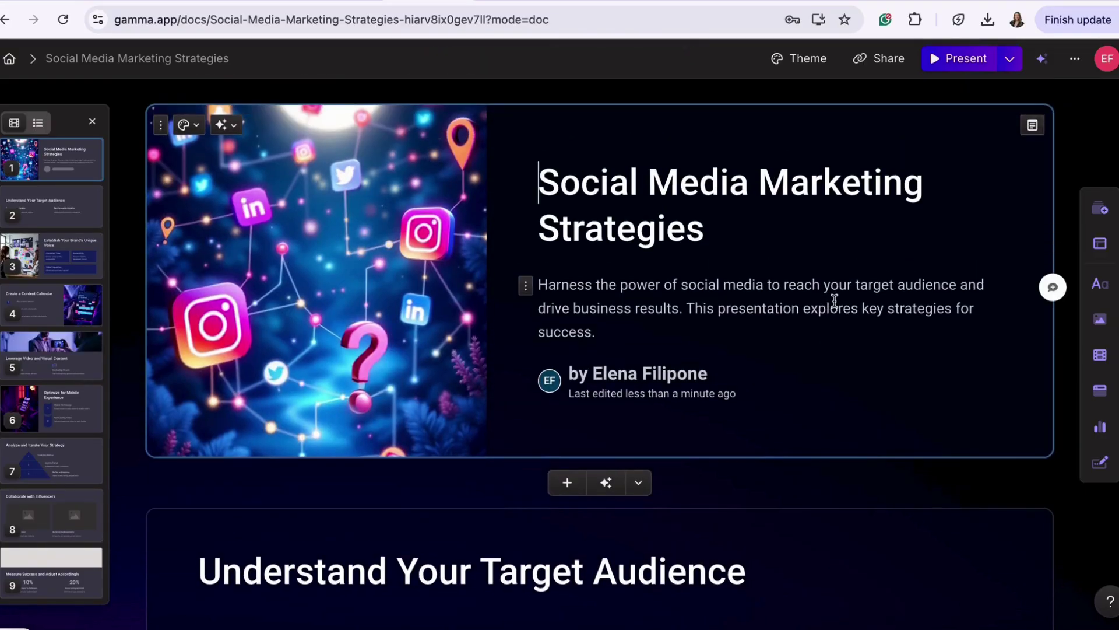
scroll(811, 443, "down", 3)
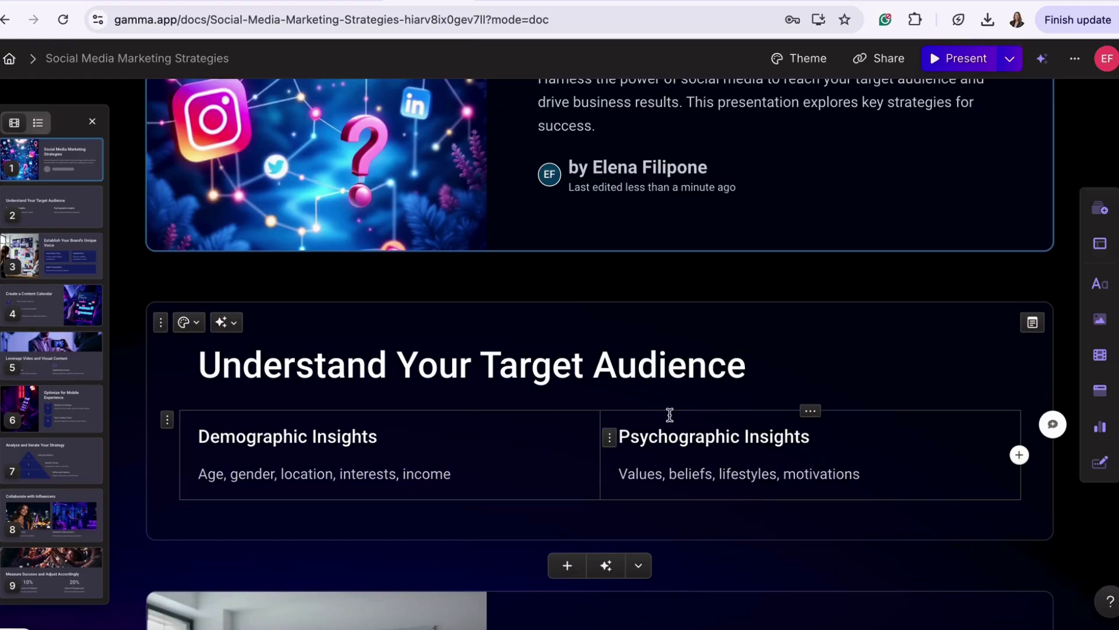
scroll(670, 379, "down", 1)
scroll(674, 370, "down", 7)
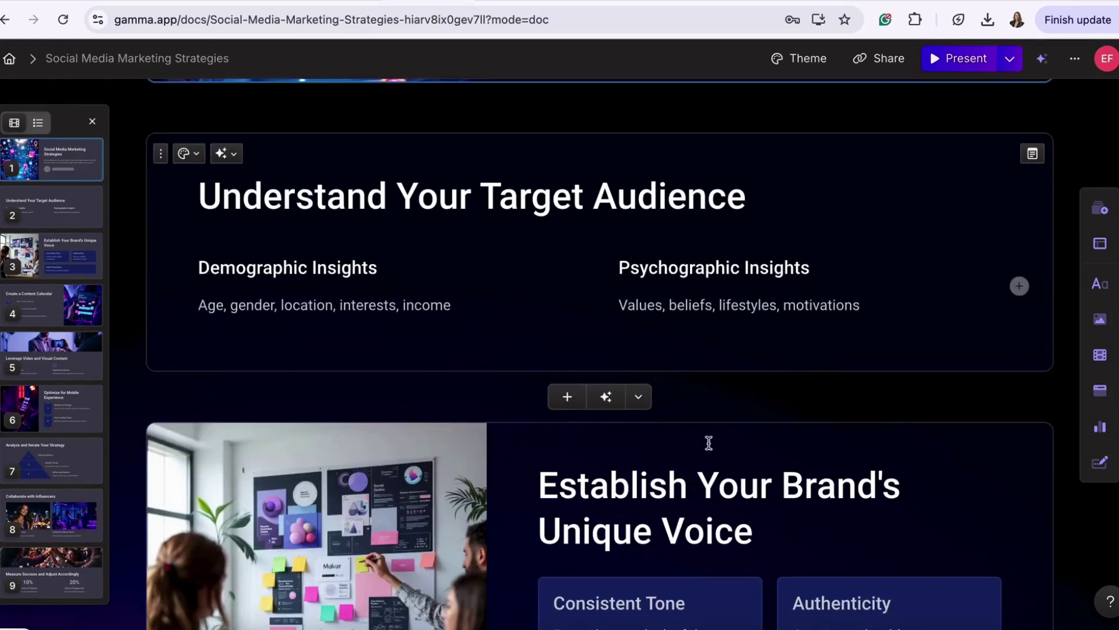
scroll(559, 358, "down", 8)
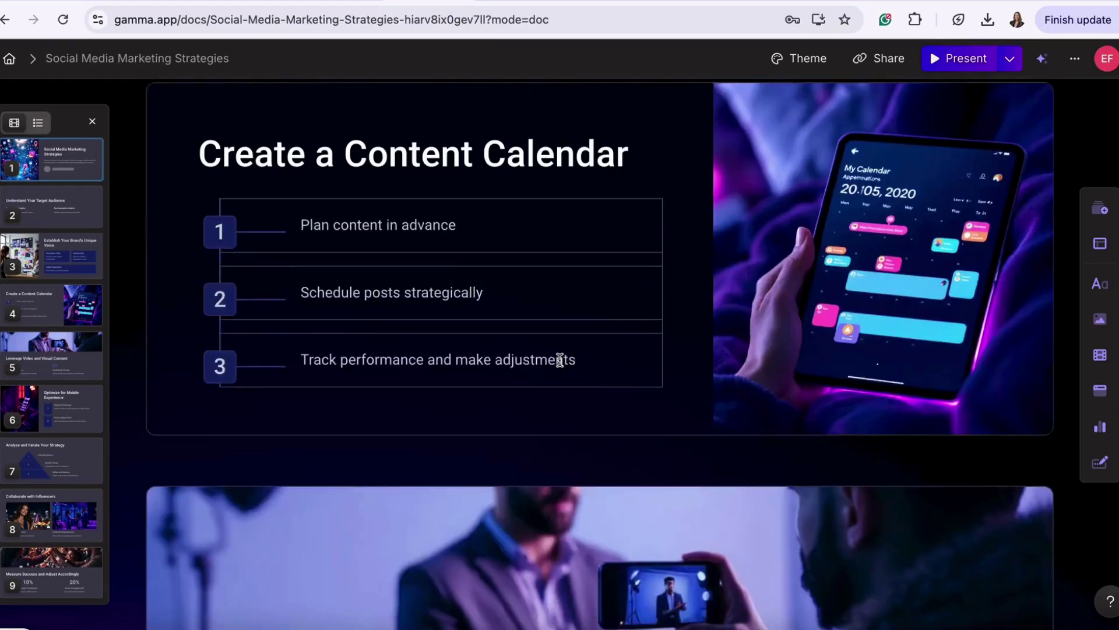
scroll(790, 285, "up", 6)
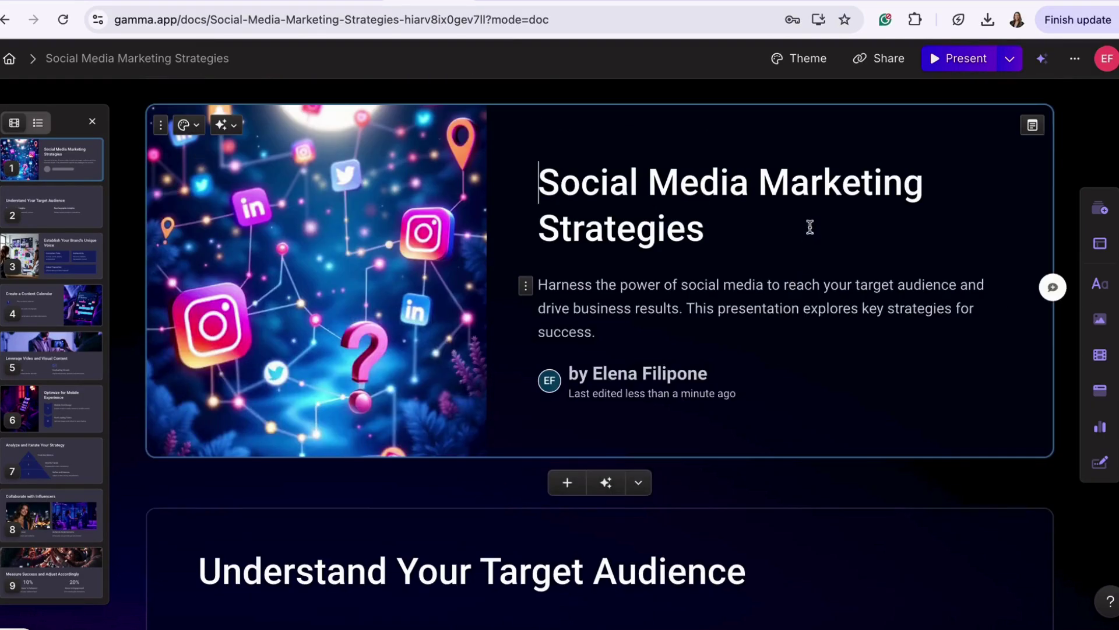
left_click(806, 58)
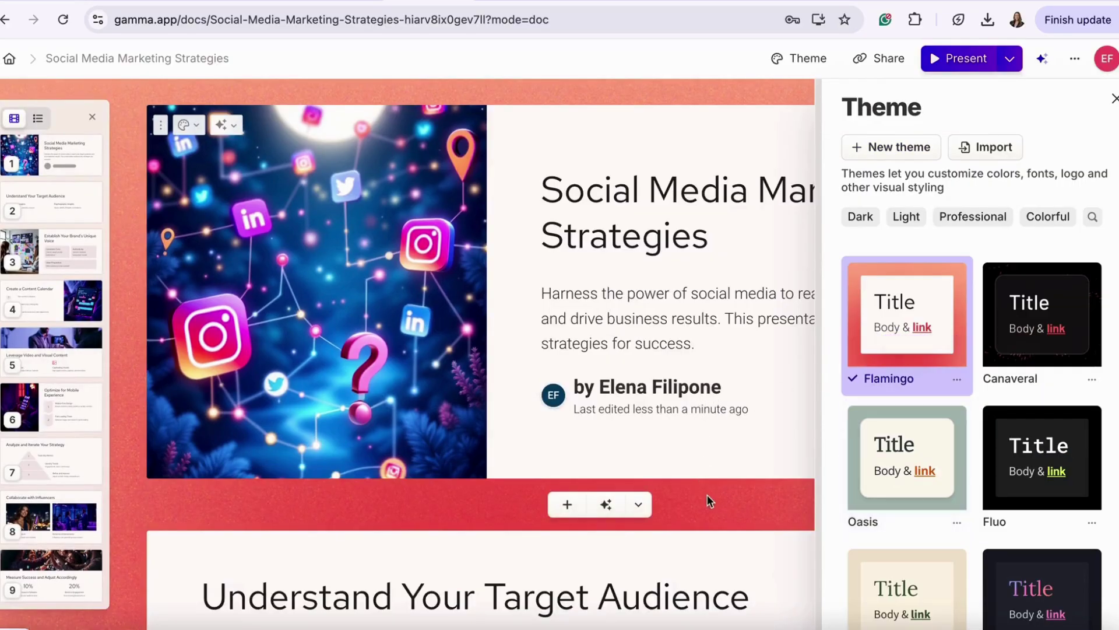
scroll(707, 500, "down", 15)
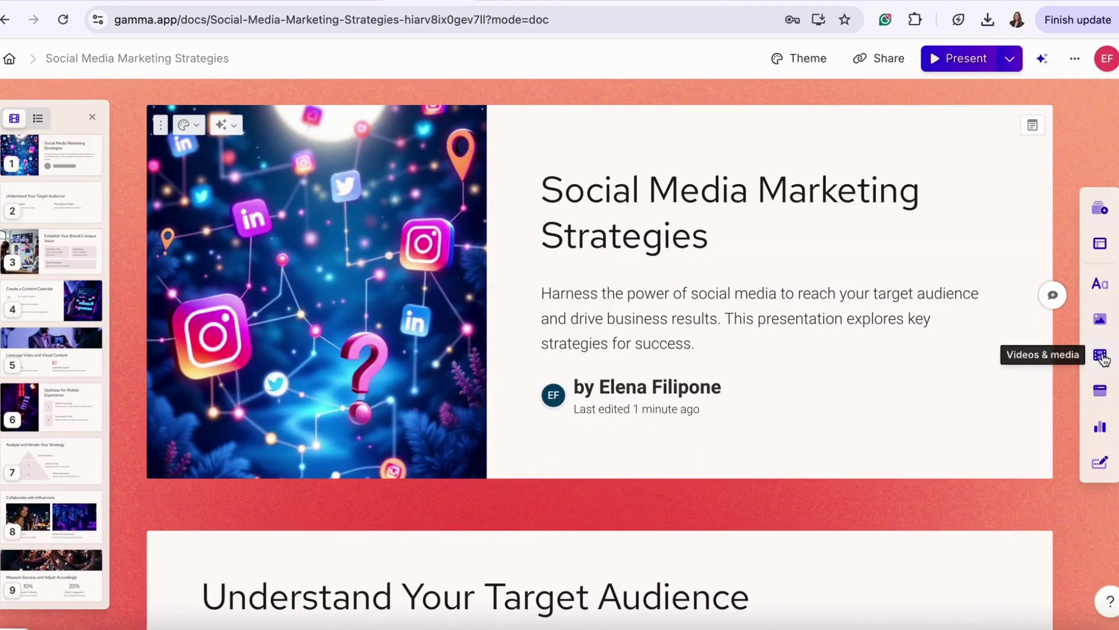
Step: Browse the Videos & media, Embeds, Images, Smart layouts, Charts & diagrams and Forms & buttons insert panels
left_click(1100, 356)
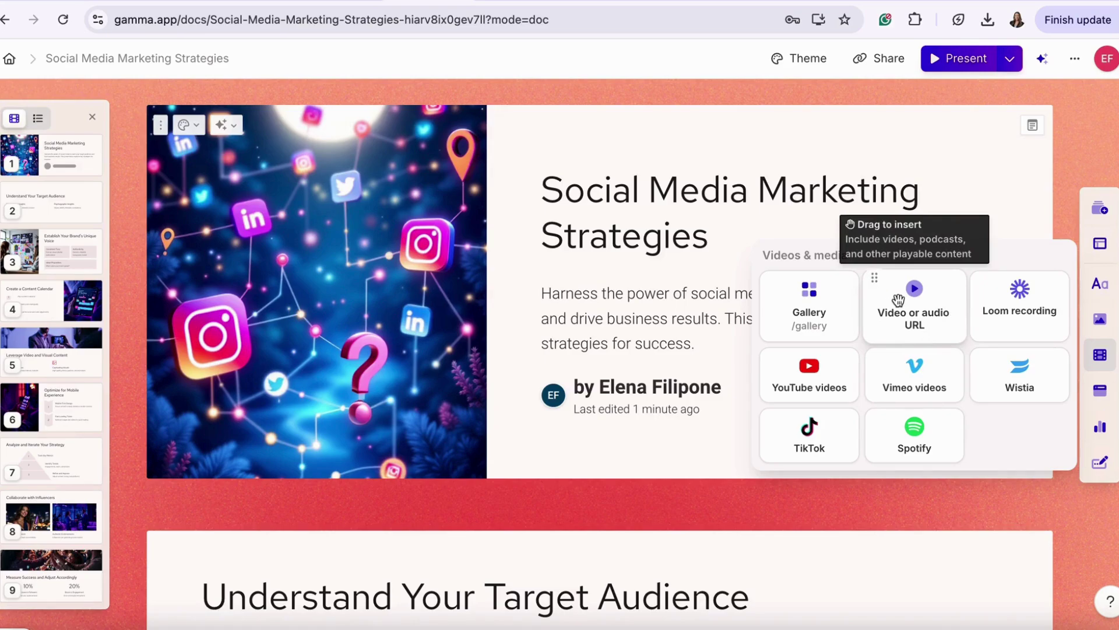
mouse_move(1092, 402)
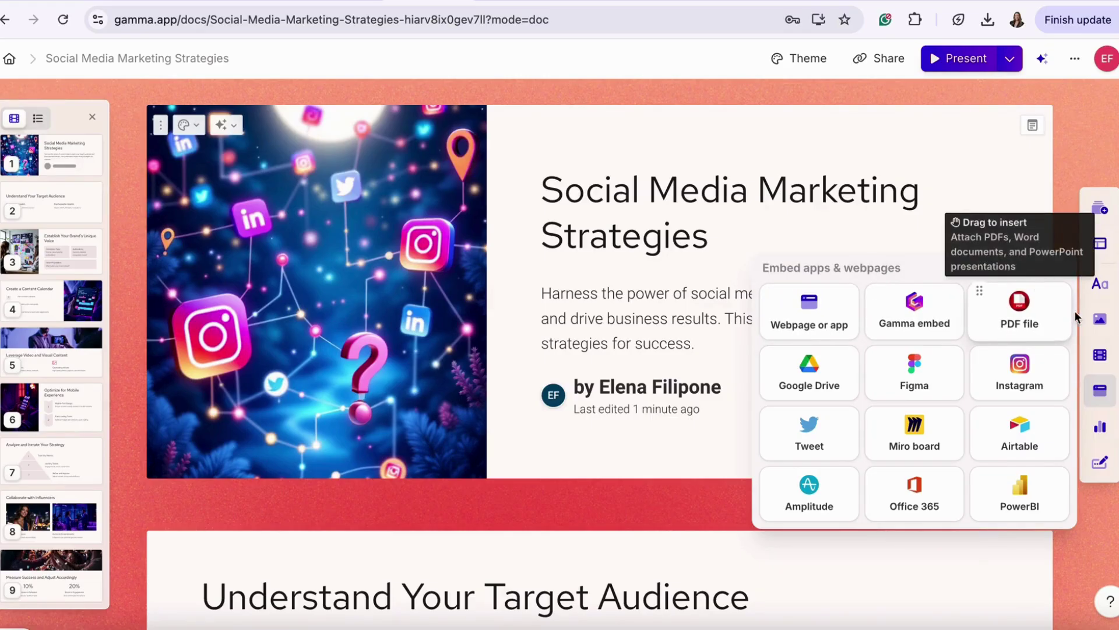
mouse_move(1100, 319)
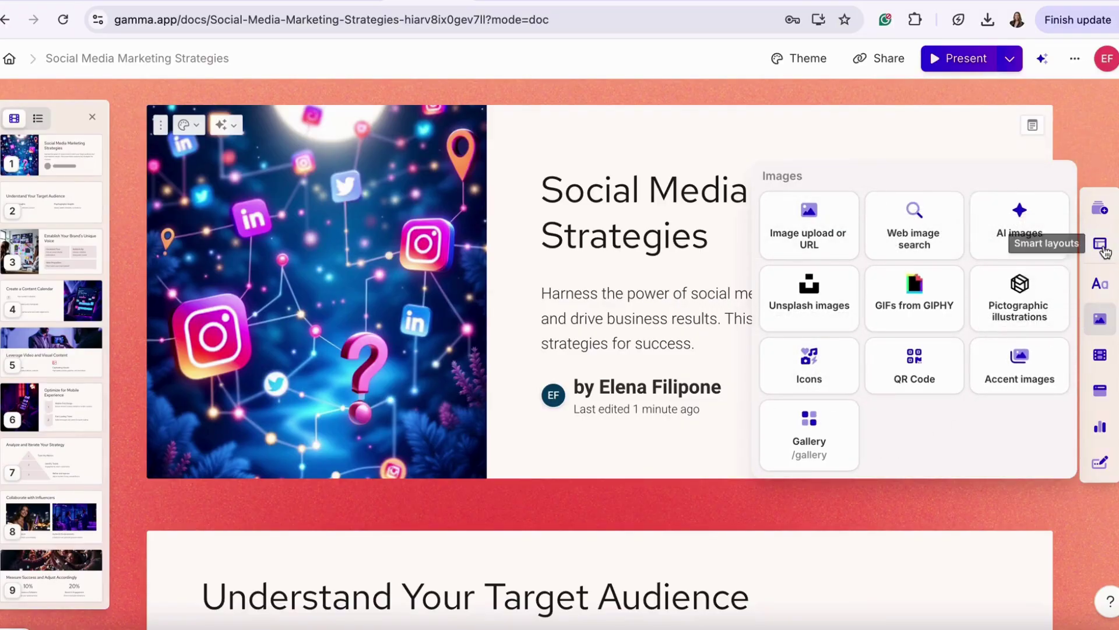
mouse_move(1103, 250)
scroll(970, 294, "down", 5)
scroll(967, 287, "up", 5)
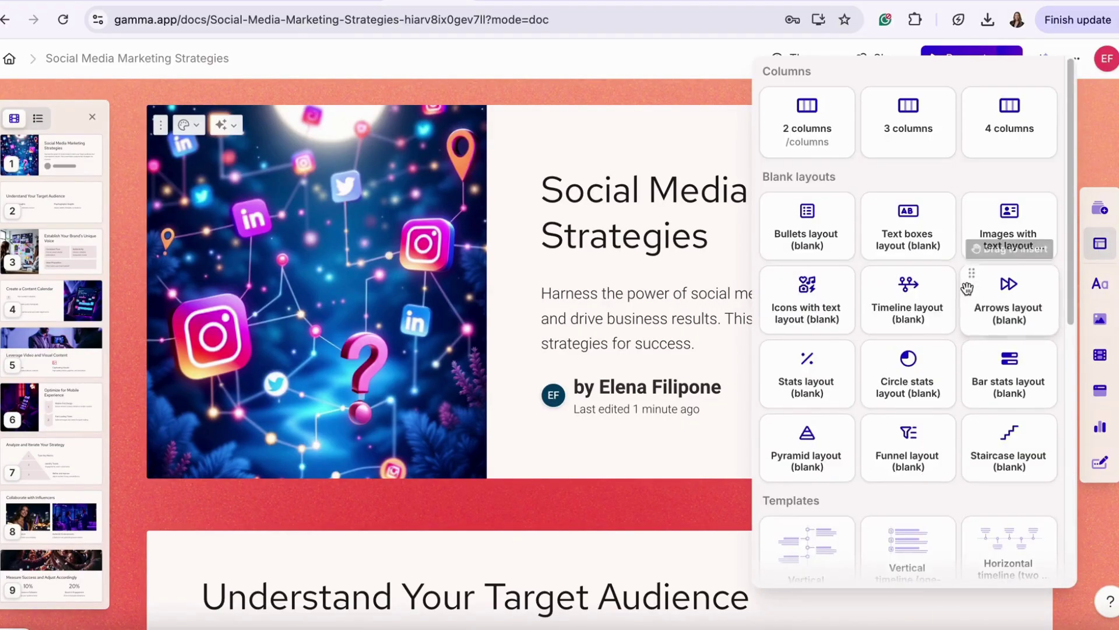
mouse_move(1105, 429)
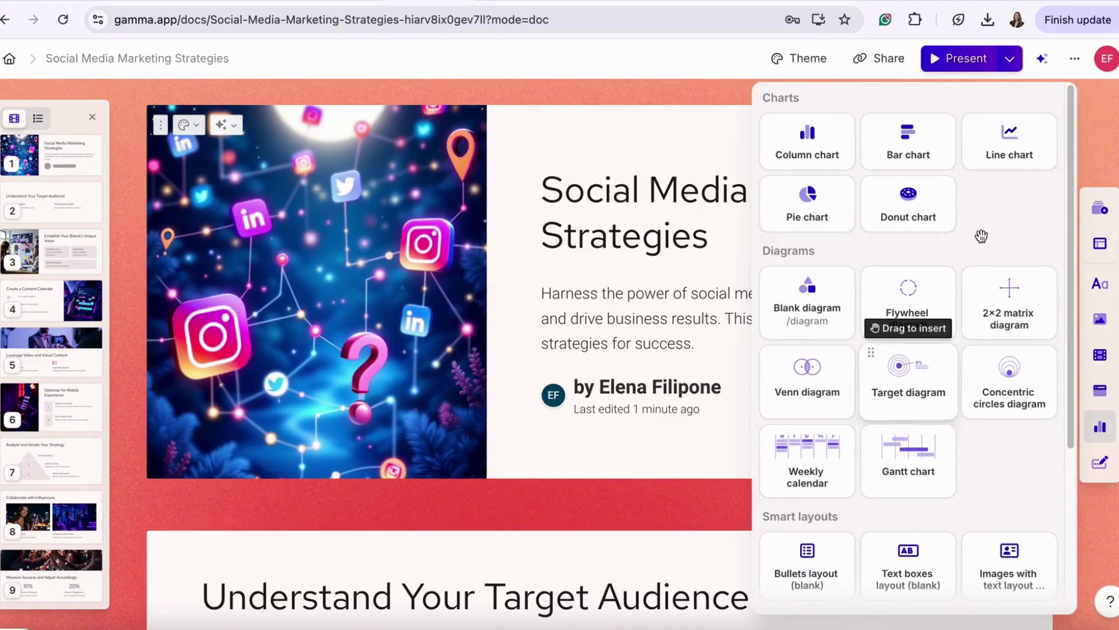
scroll(981, 236, "down", 4)
scroll(973, 290, "up", 4)
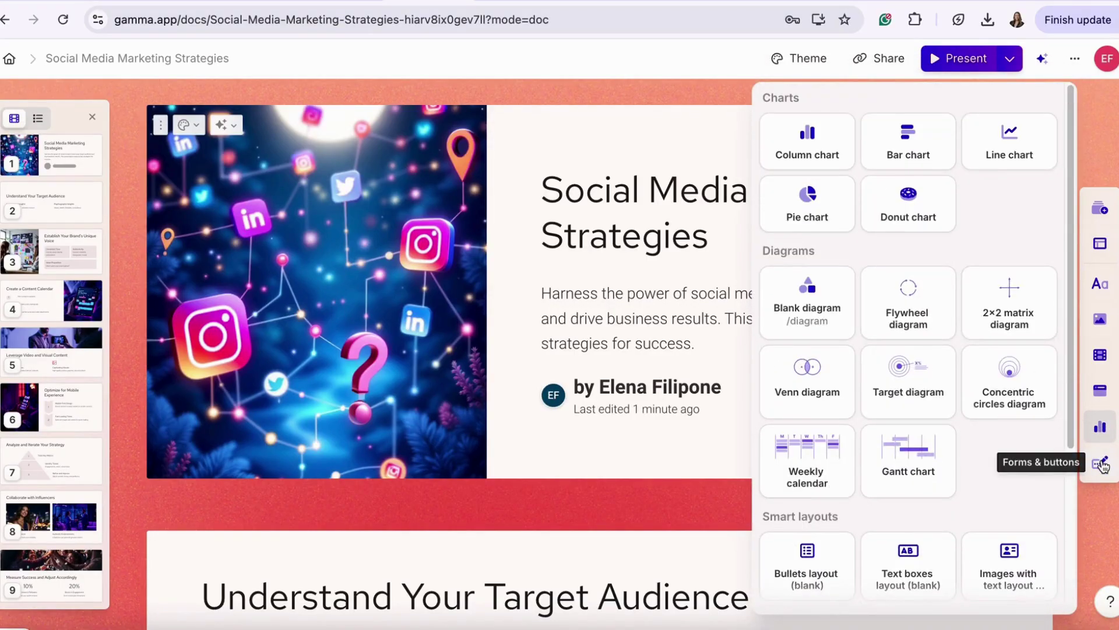
mouse_move(1104, 465)
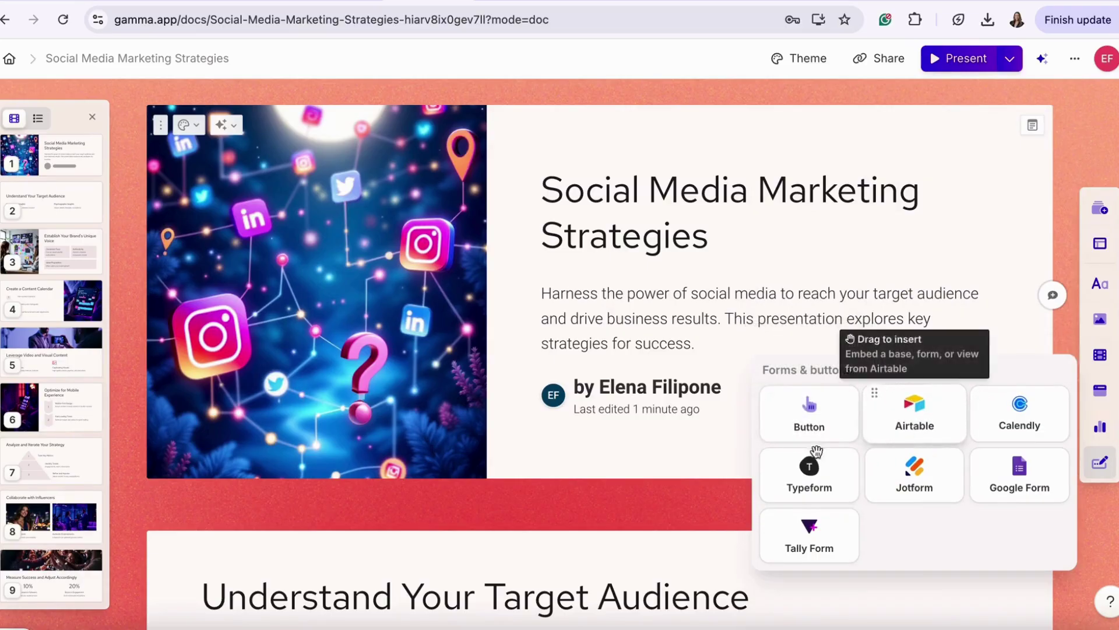